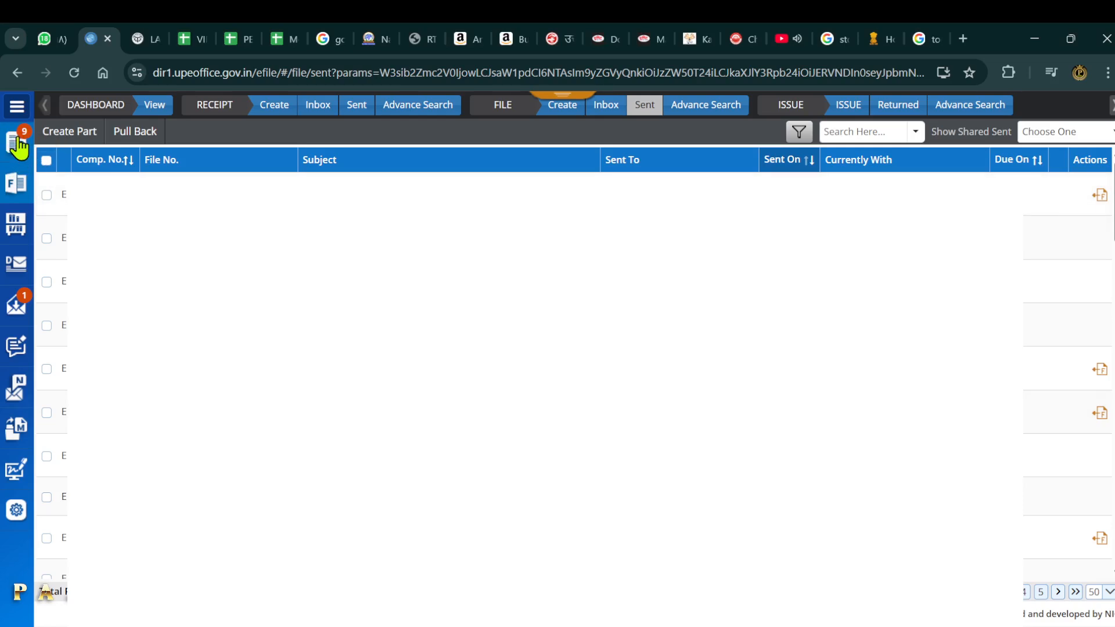
# Open the receipt inbox to view the received receipts
pyautogui.click(17, 143)
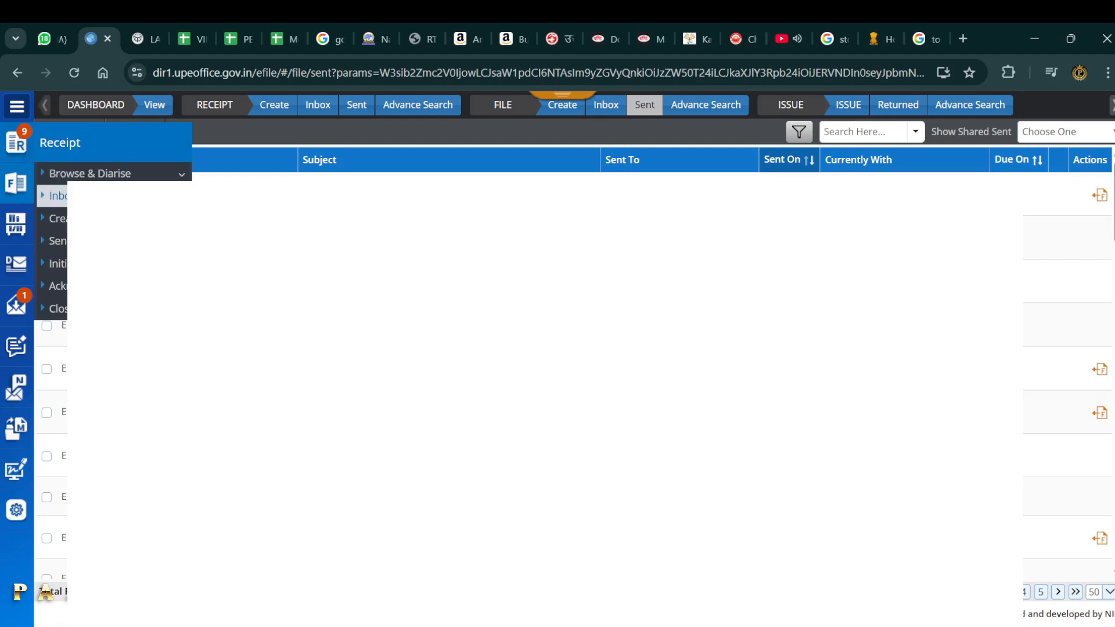
pyautogui.click(58, 195)
pyautogui.click(68, 219)
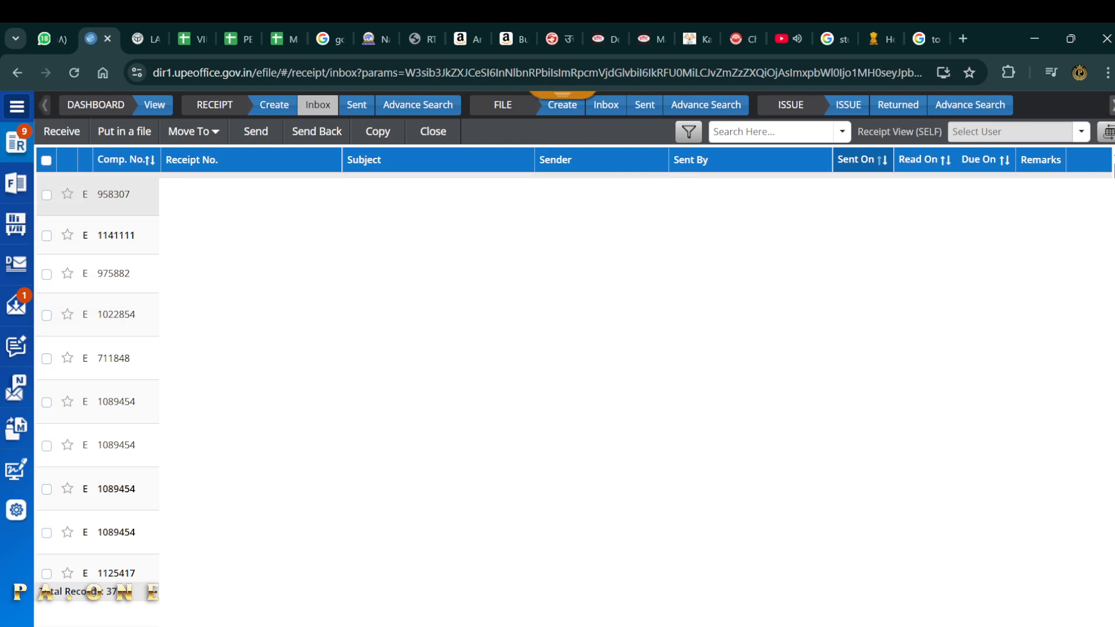
pyautogui.click(13, 145)
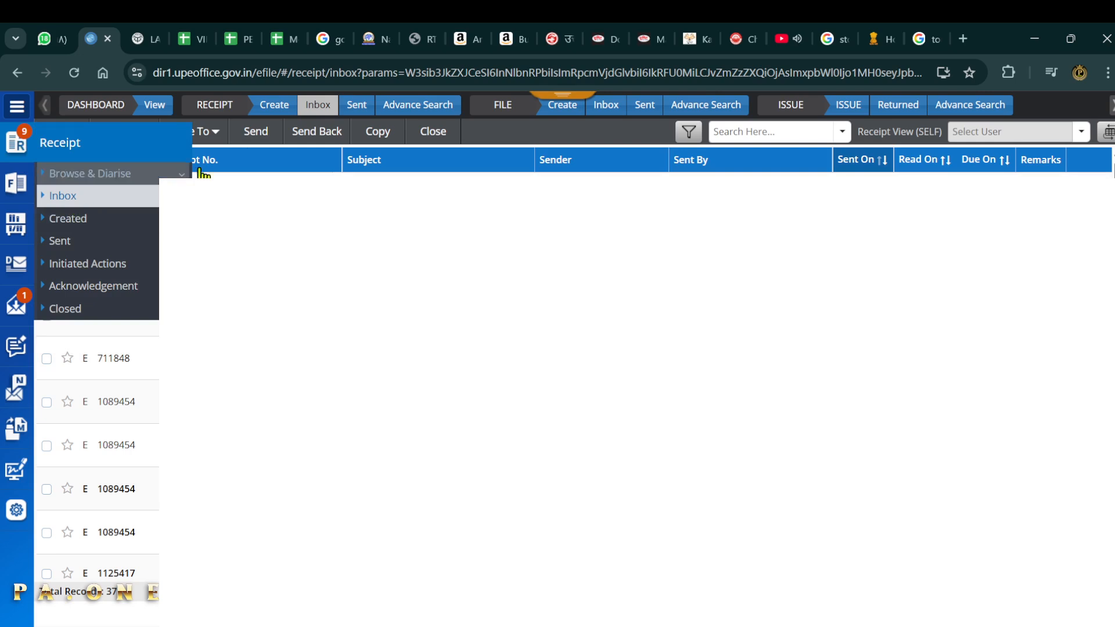
pyautogui.click(317, 106)
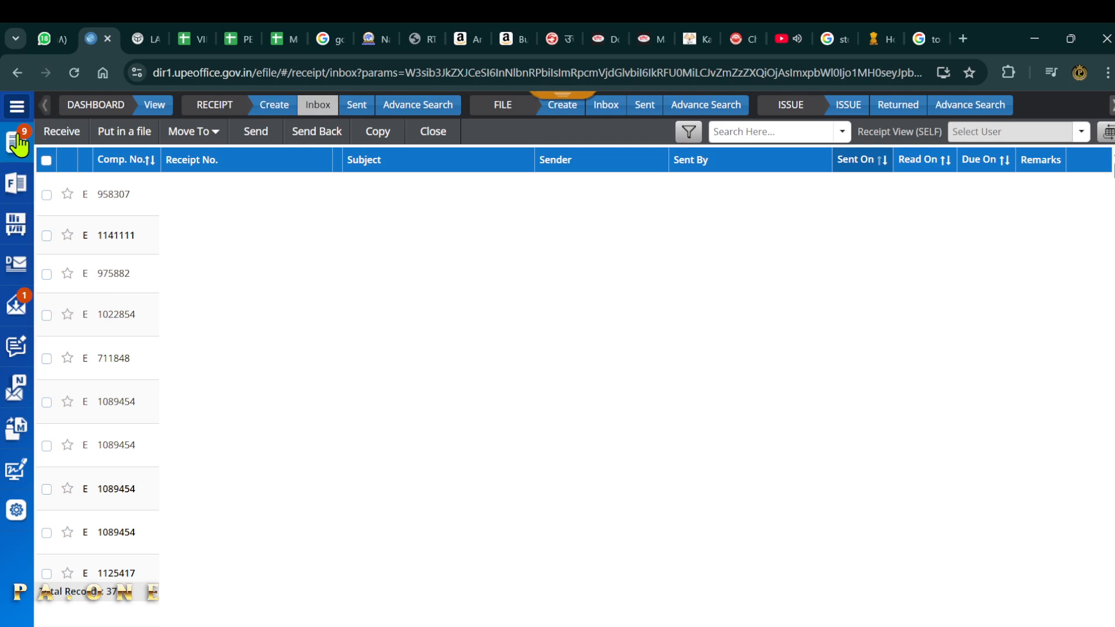
# Open the Intra eOffice received letters and look through the PDF of the letter marked Not Diarised, including the viewer's extra options
pyautogui.click(23, 311)
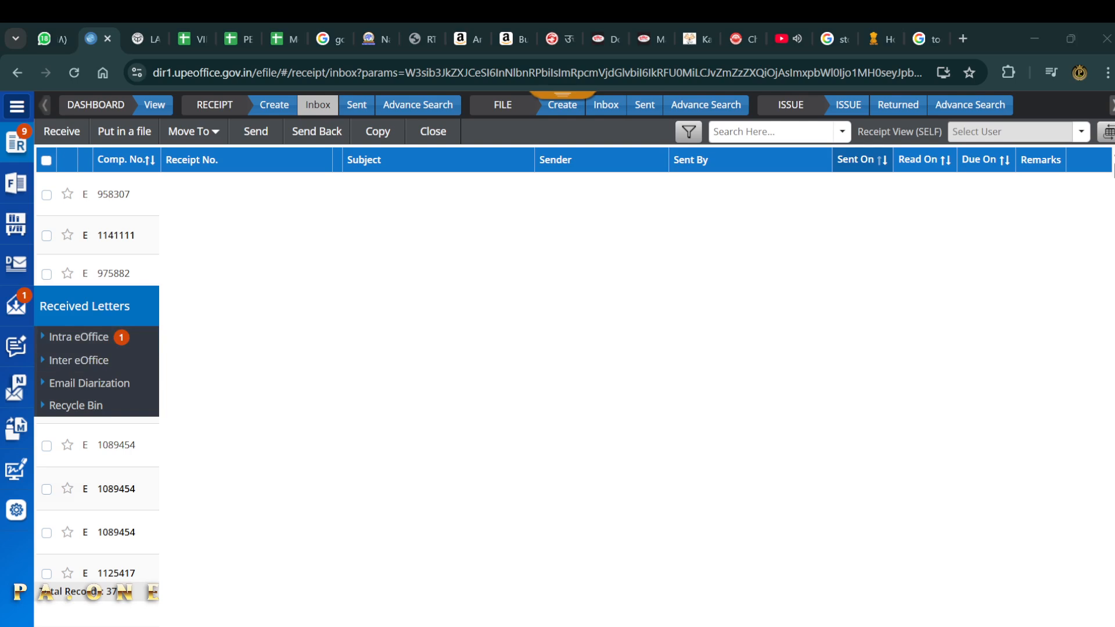
pyautogui.click(116, 341)
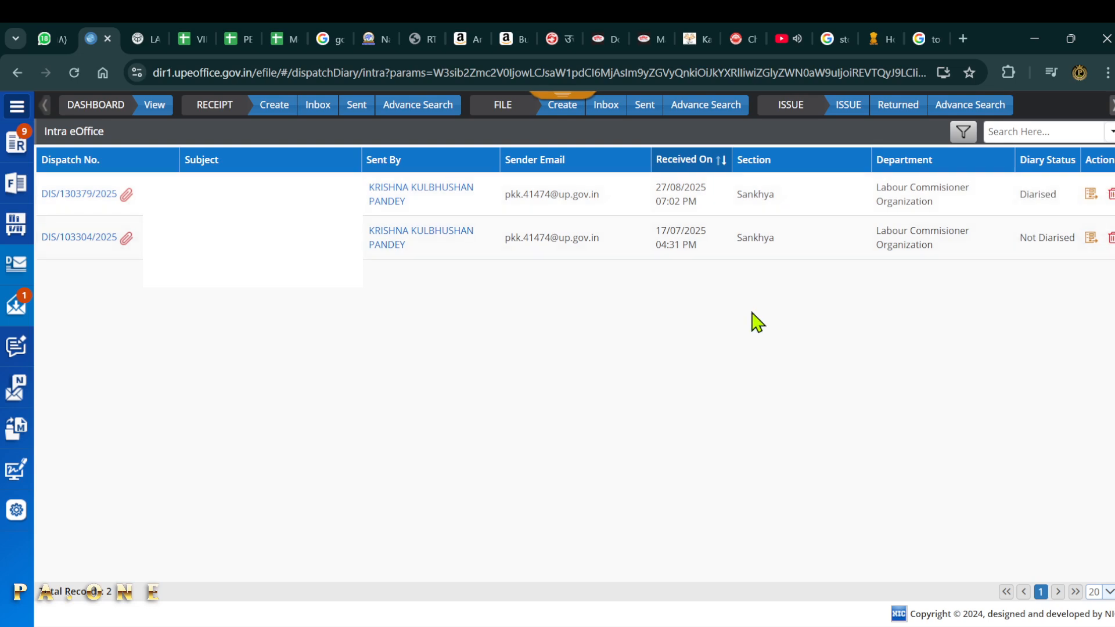
pyautogui.click(80, 238)
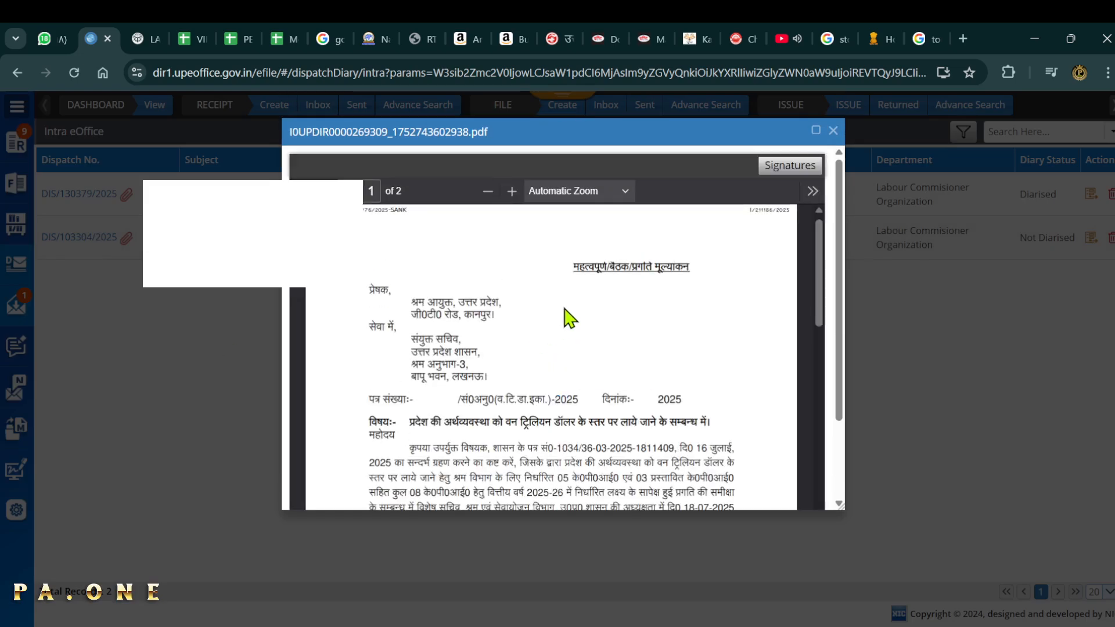
pyautogui.moveTo(820, 239); pyautogui.dragTo(816, 516)
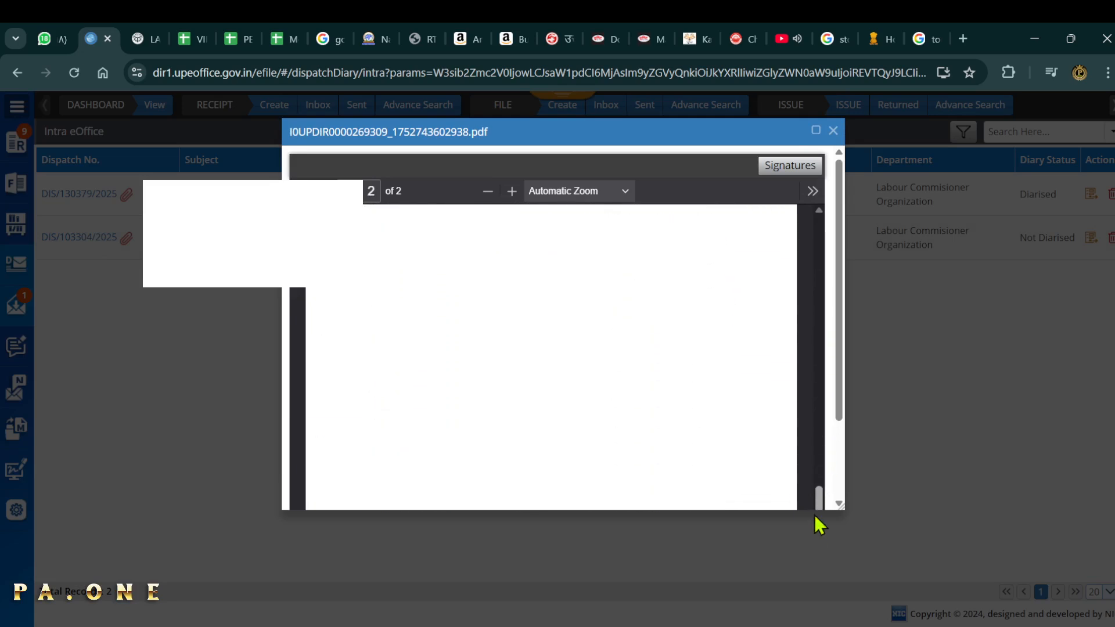
pyautogui.click(813, 192)
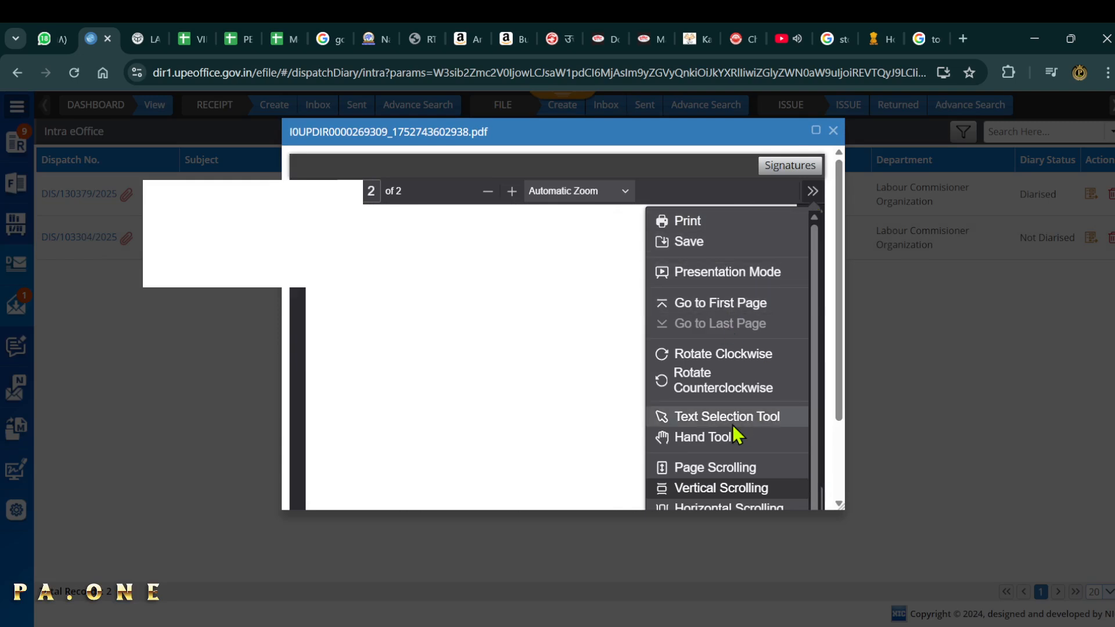
pyautogui.scroll(-1, 715, 429)
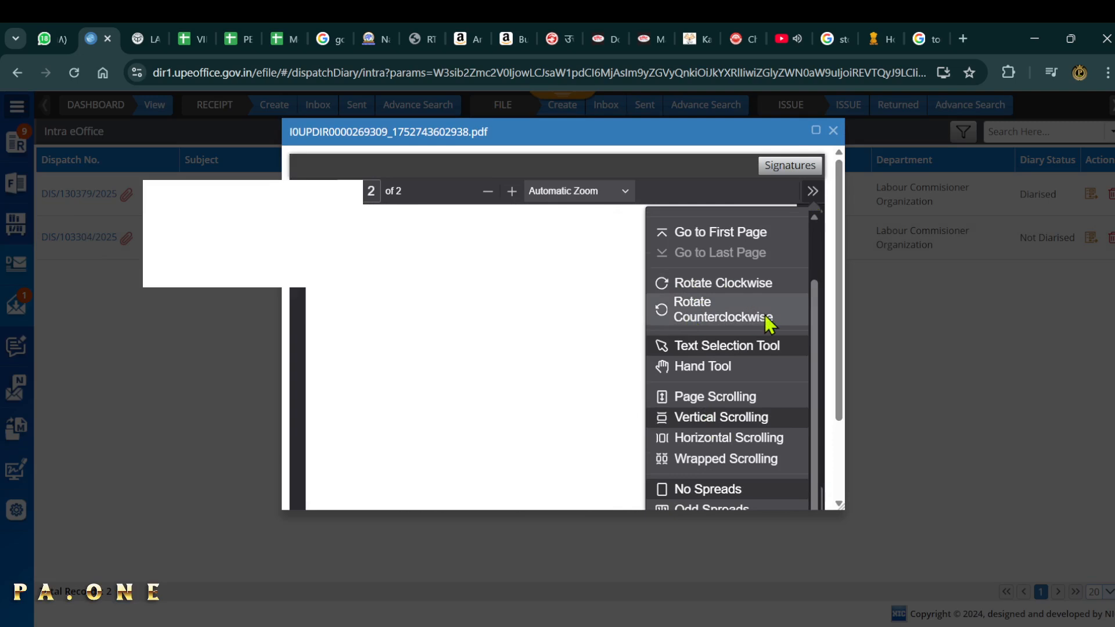
pyautogui.scroll(-2, 718, 360)
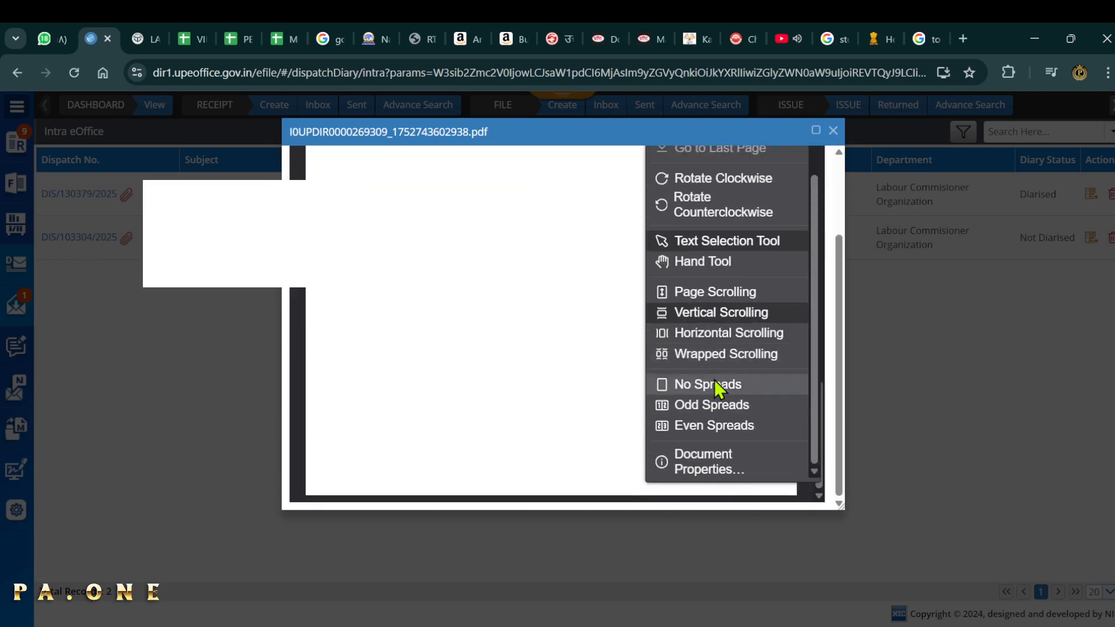
pyautogui.scroll(3, 686, 343)
pyautogui.click(832, 130)
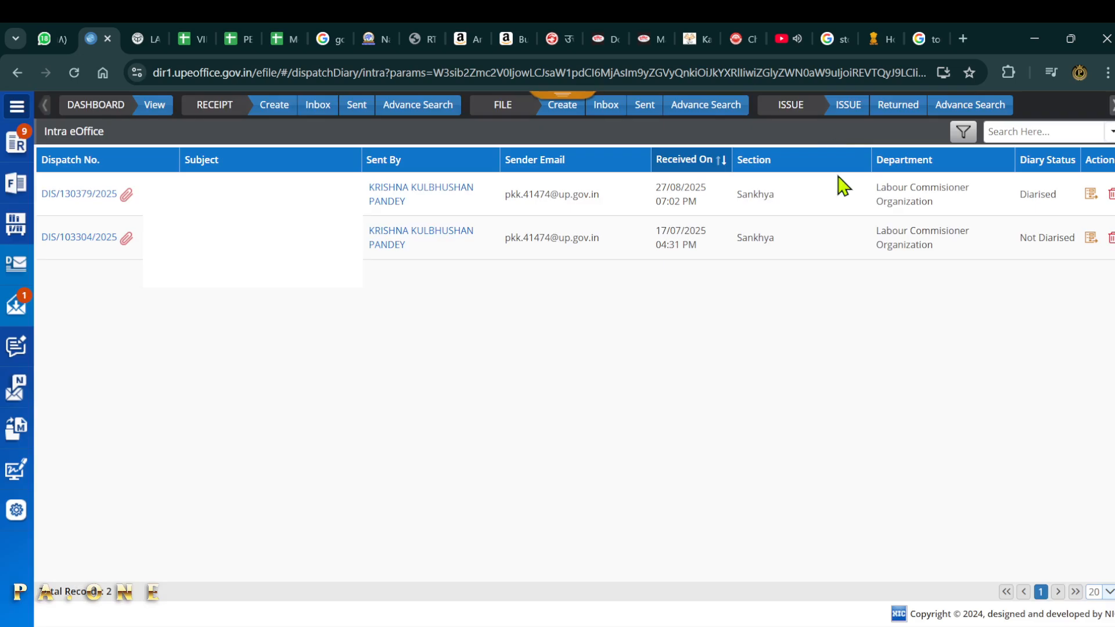
# Start diarising the letter marked Not Diarised and add 1034.pdf and then the main letter PDF to the sequenced documents
pyautogui.click(1091, 239)
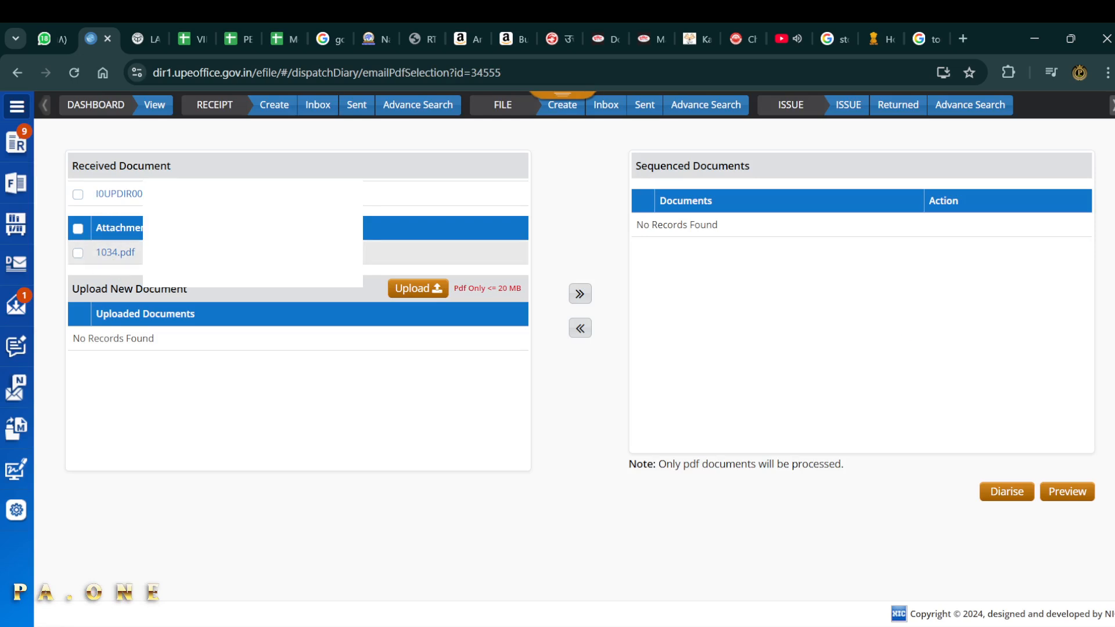
pyautogui.click(78, 254)
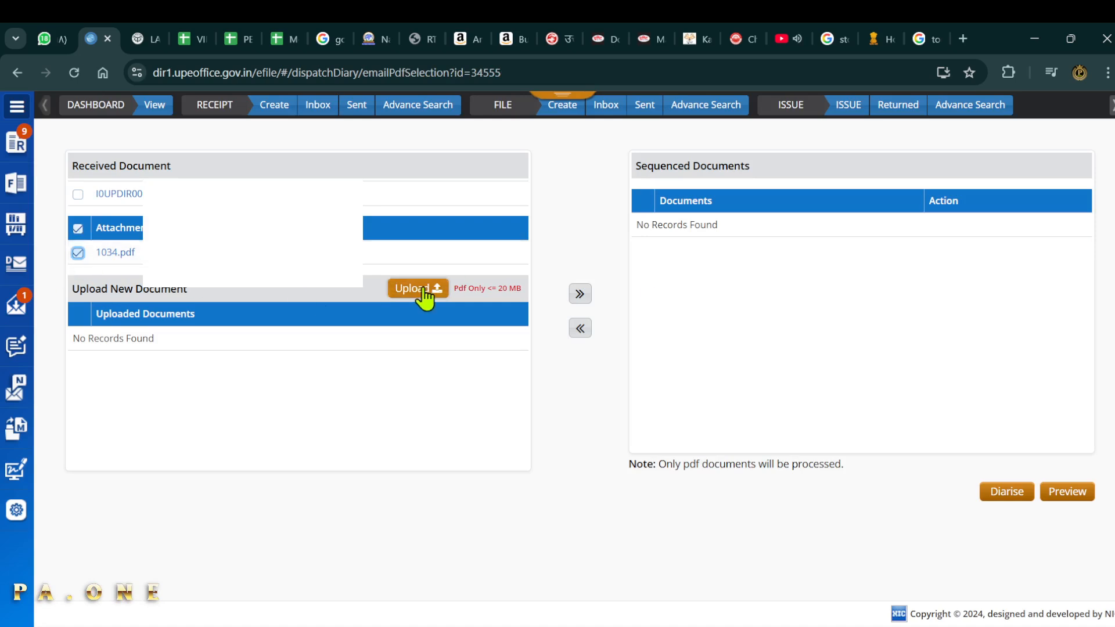
pyautogui.click(578, 298)
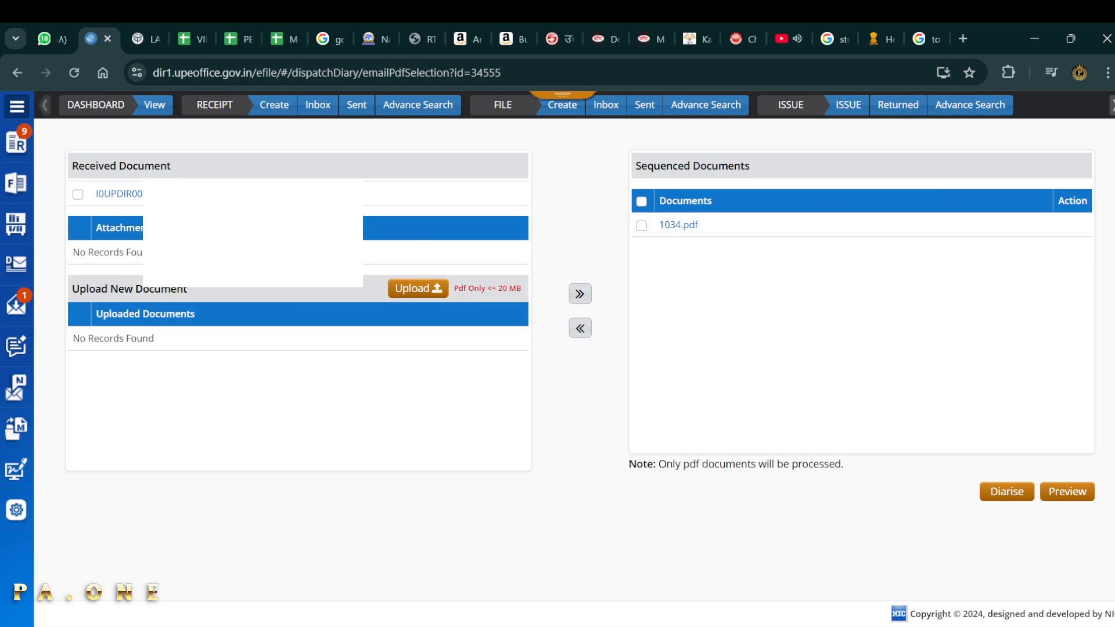
pyautogui.click(78, 194)
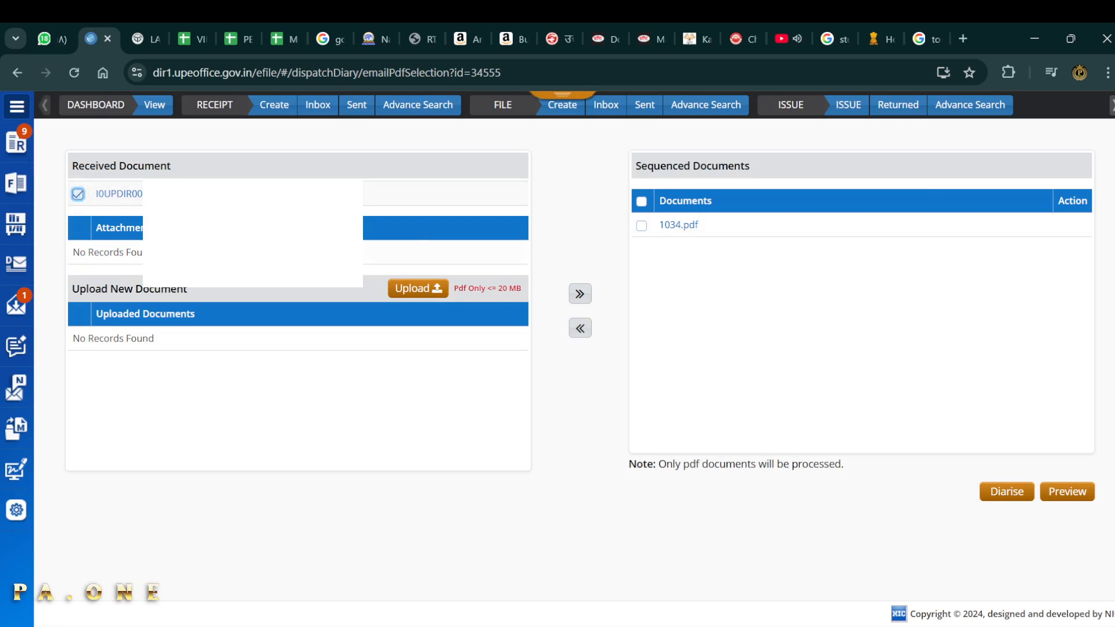
pyautogui.click(580, 296)
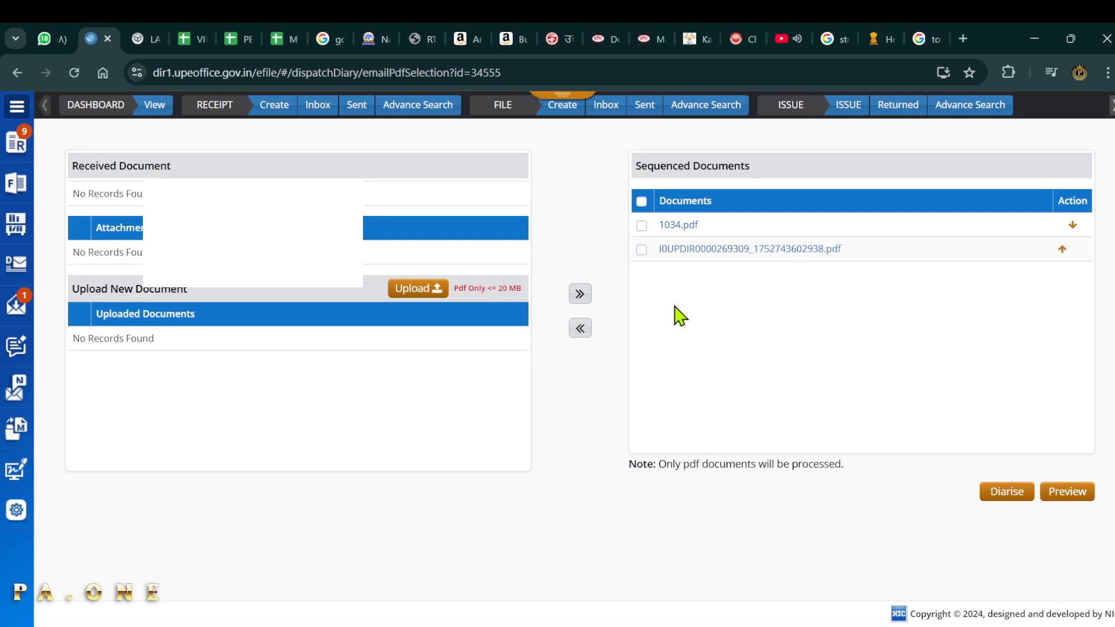
# Remove the main letter PDF from the sequenced documents and add it back after 1034.pdf
pyautogui.click(641, 250)
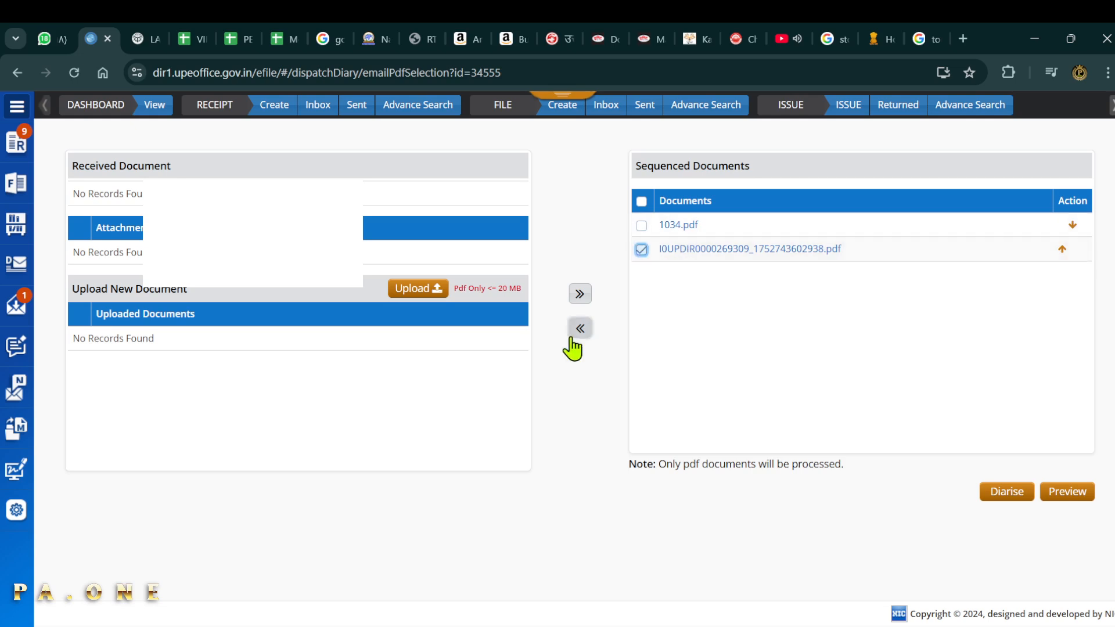
pyautogui.click(579, 330)
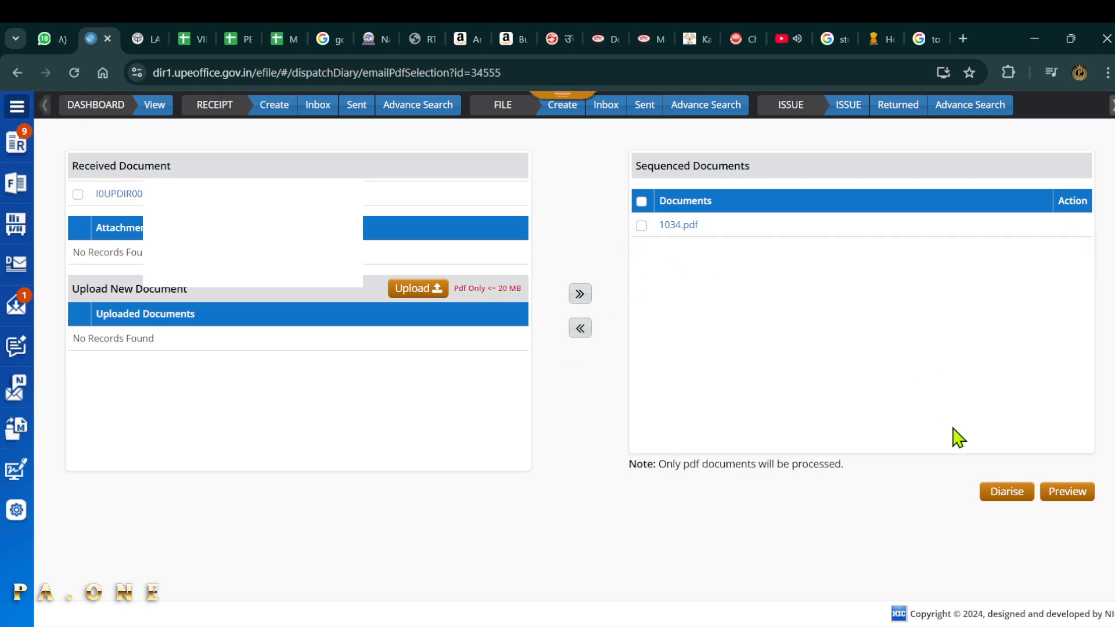
pyautogui.click(77, 194)
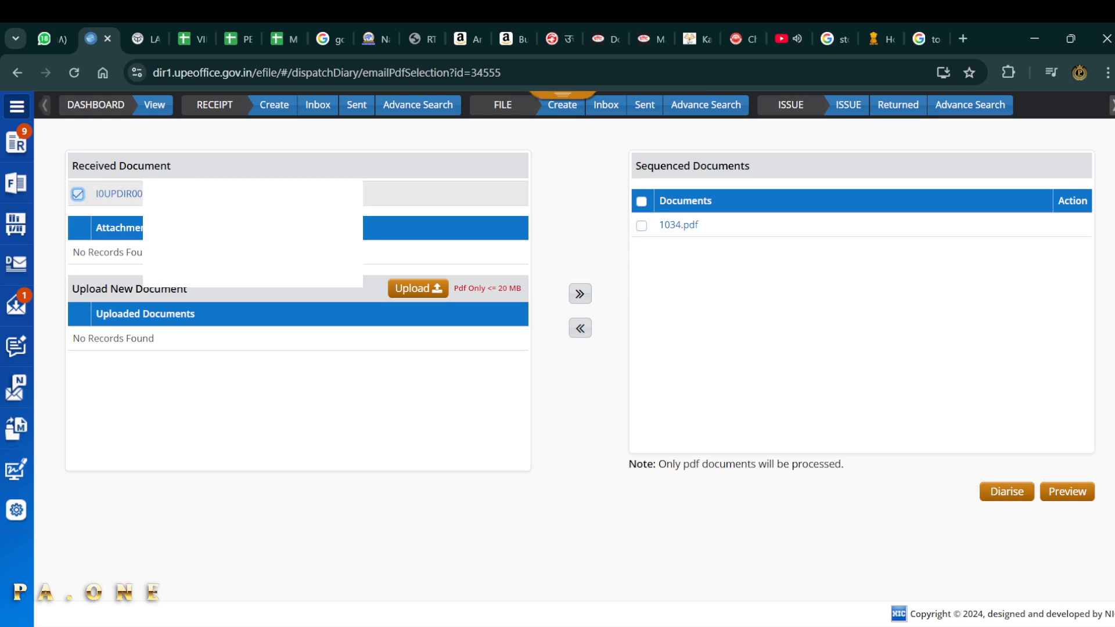
pyautogui.click(580, 295)
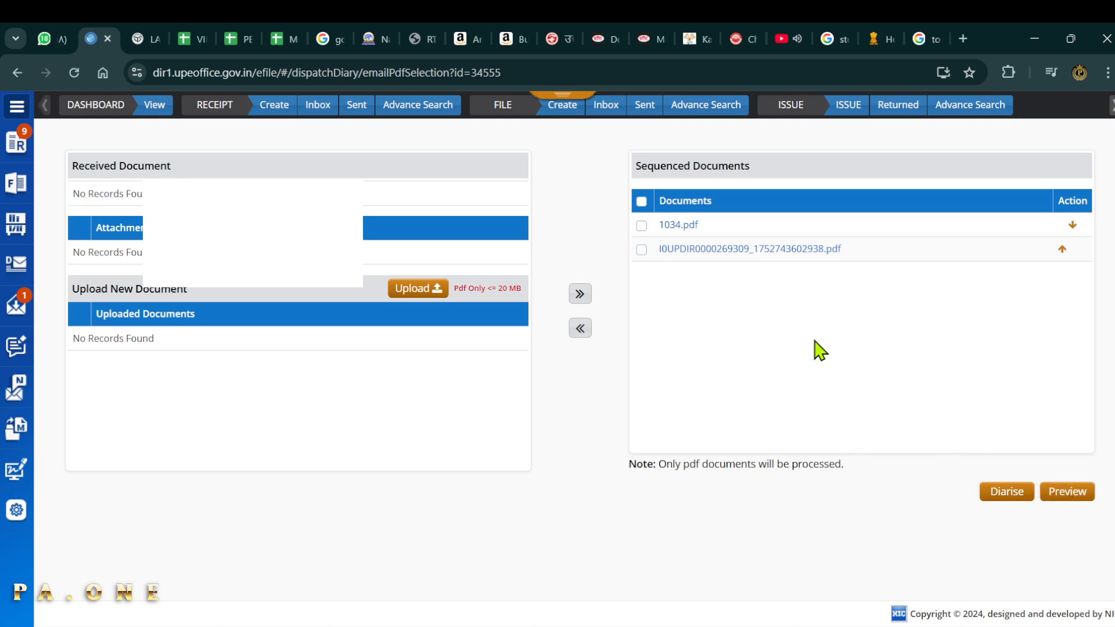
# Diarise the two sequenced documents without uploading another file, opening their diary entry form
pyautogui.click(418, 289)
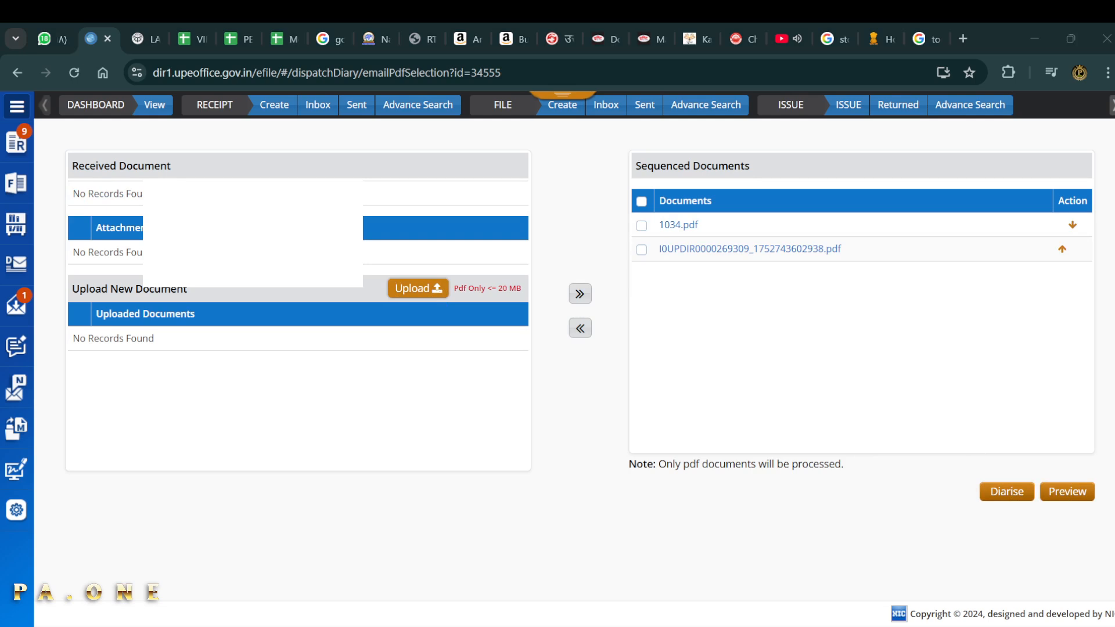
pyautogui.click(846, 420)
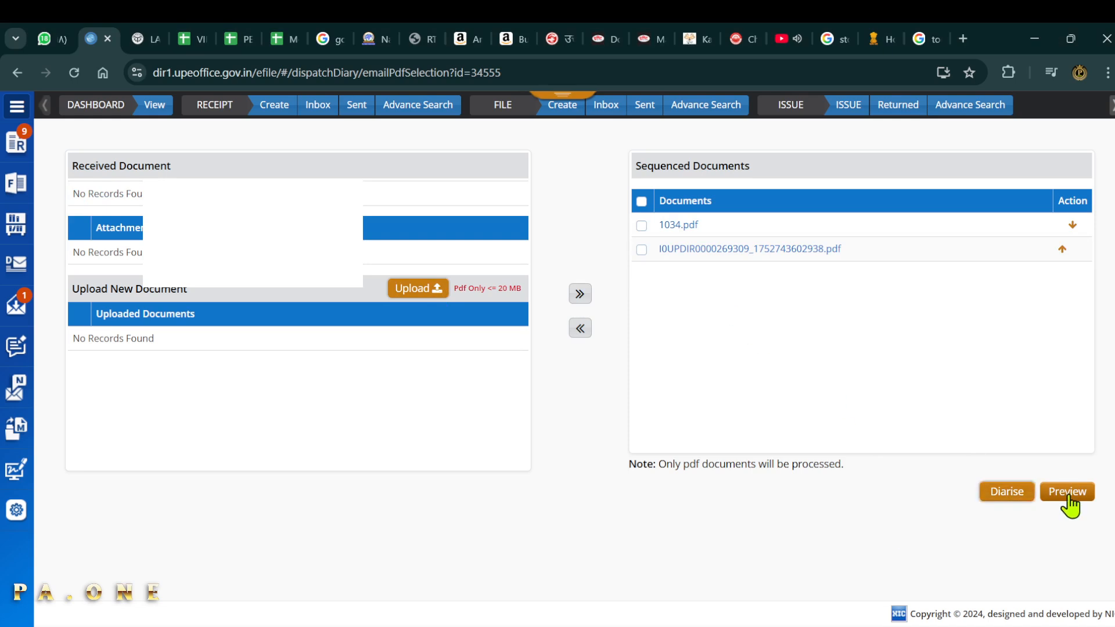
pyautogui.click(1010, 494)
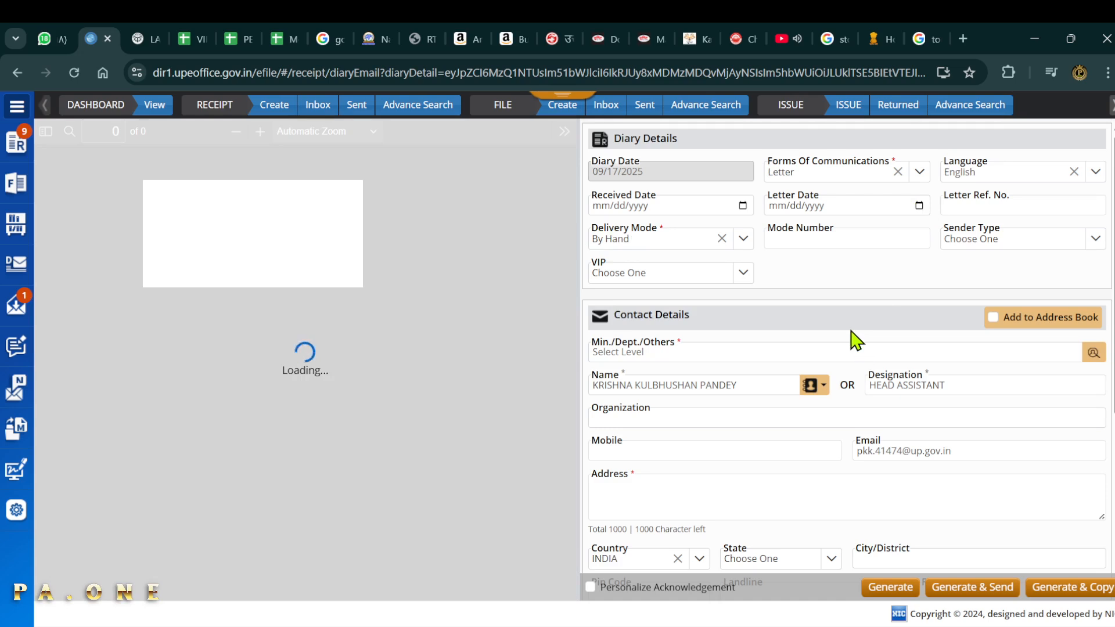
# Set the letter date in the diary details to 09/06/2025
pyautogui.click(906, 422)
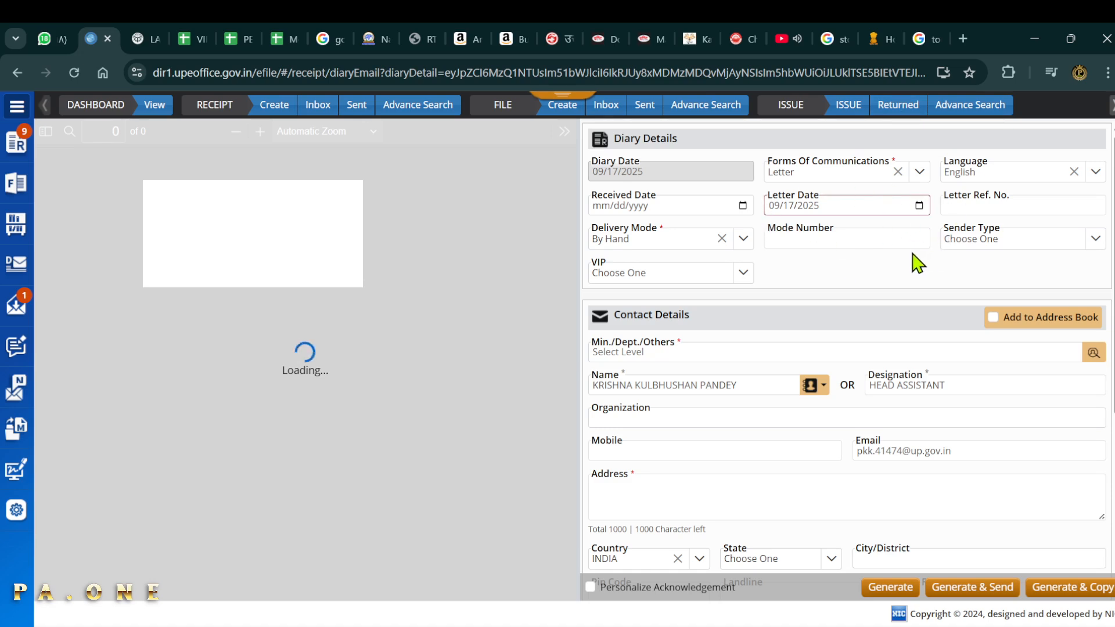
pyautogui.click(921, 205)
pyautogui.click(785, 285)
# Look up "labou" for the sender's ministry or department and choose MINISTRY OF LABOUR
pyautogui.click(711, 354)
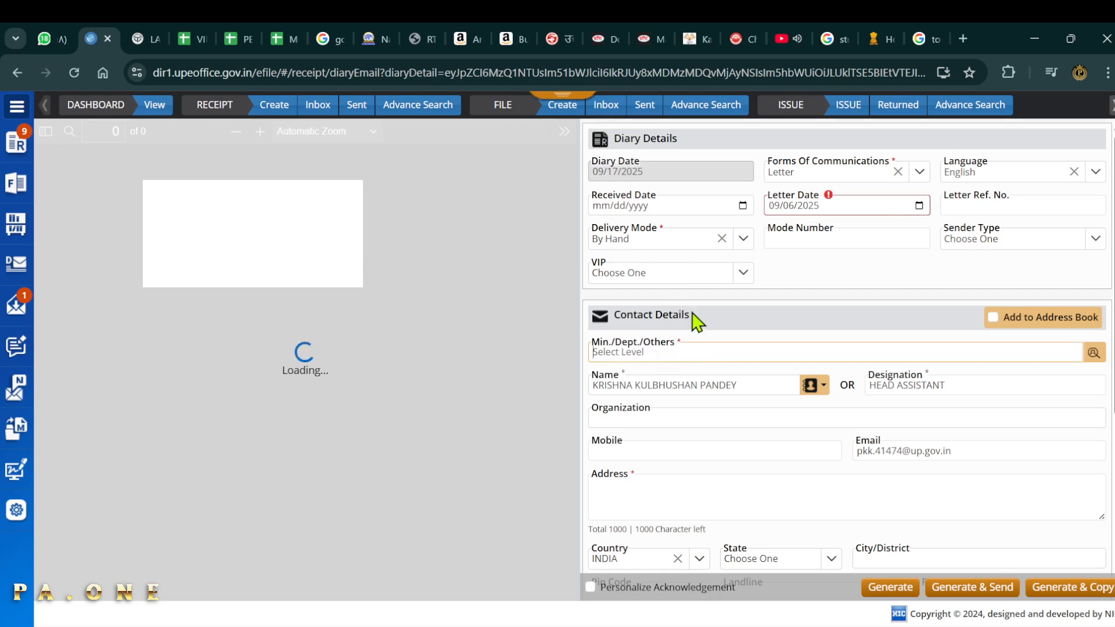
pyautogui.write('Iabou')
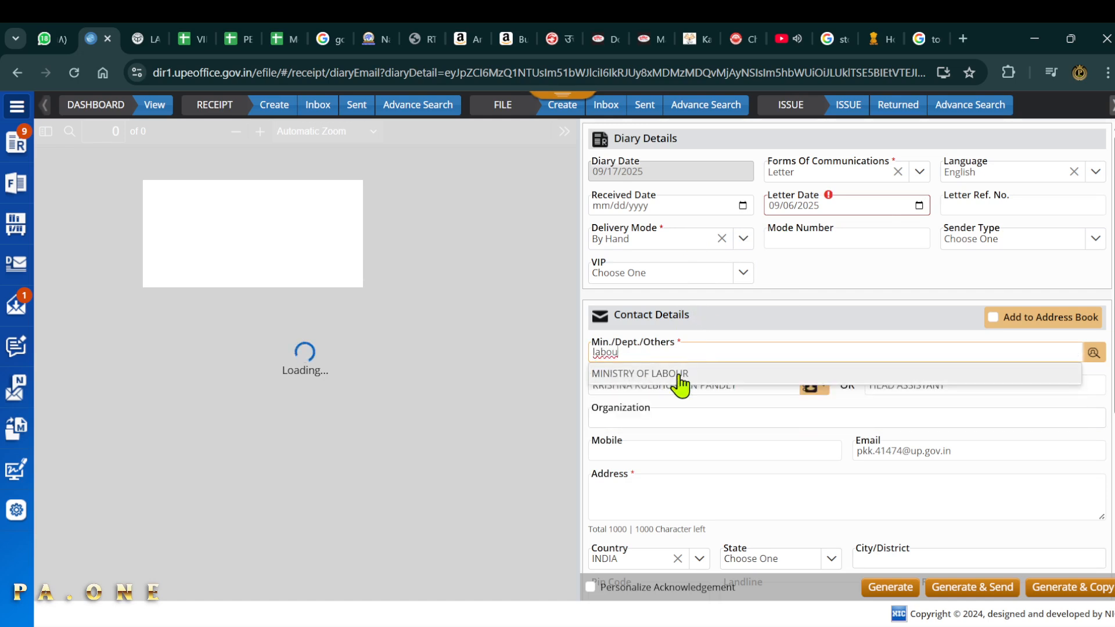
pyautogui.click(679, 380)
# Fill in the sender's address in the contact details
pyautogui.scroll(-2, 690, 384)
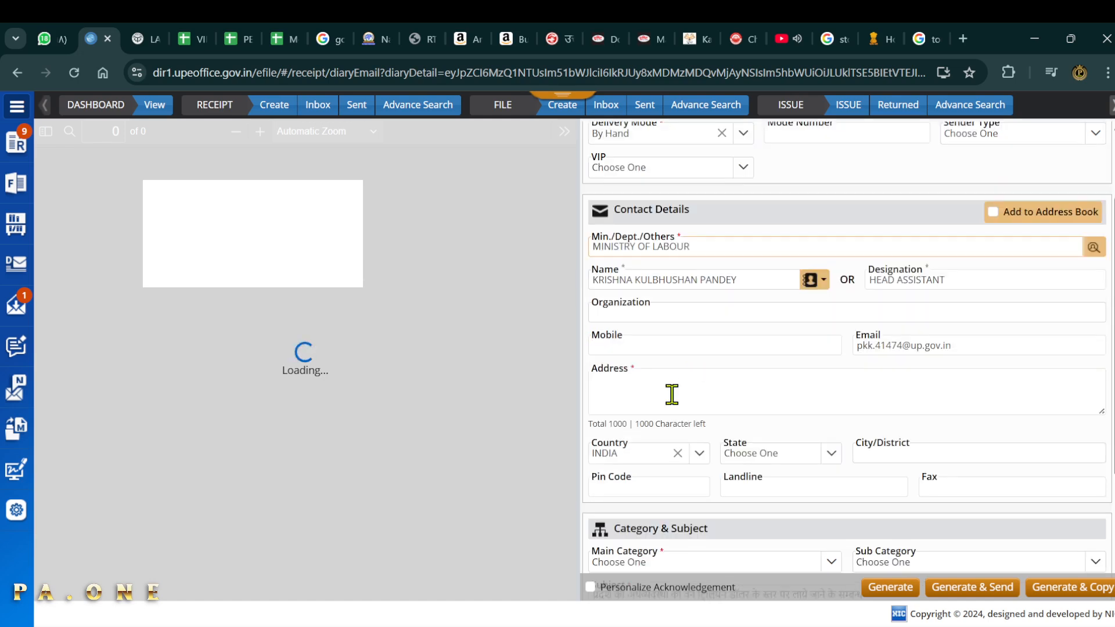
pyautogui.click(672, 394)
pyautogui.write('lu')
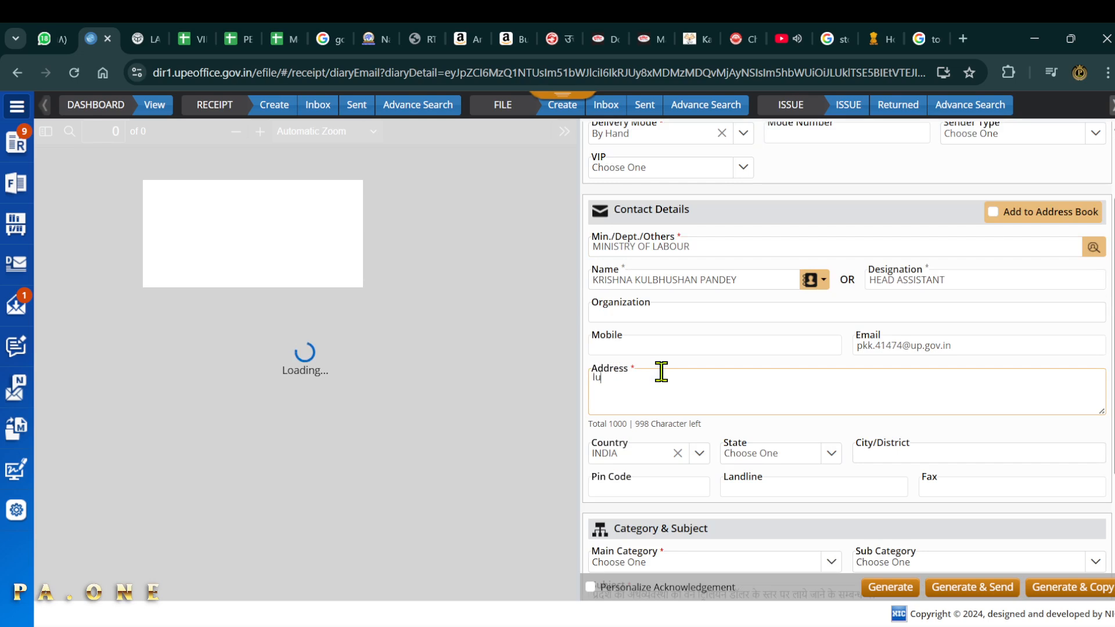
pyautogui.write('v')
pyautogui.write('kn')
pyautogui.write('ow')
# Set the letter date to 07/17/2025, try 07/18/2025, and set it back to 07/17/2025
pyautogui.scroll(-3, 671, 378)
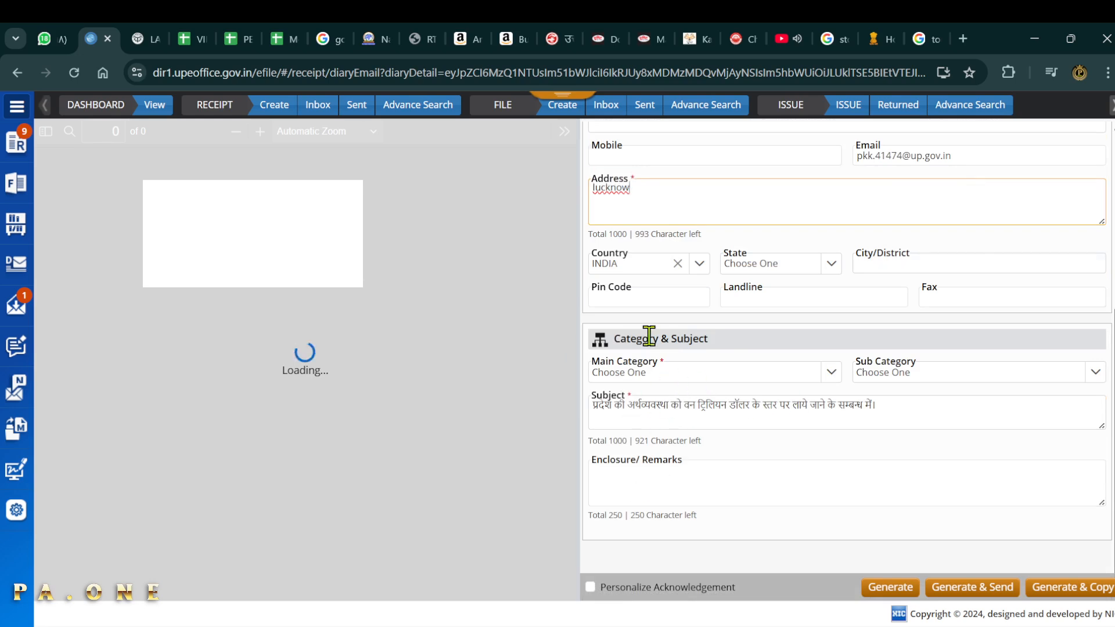
pyautogui.scroll(5, 653, 339)
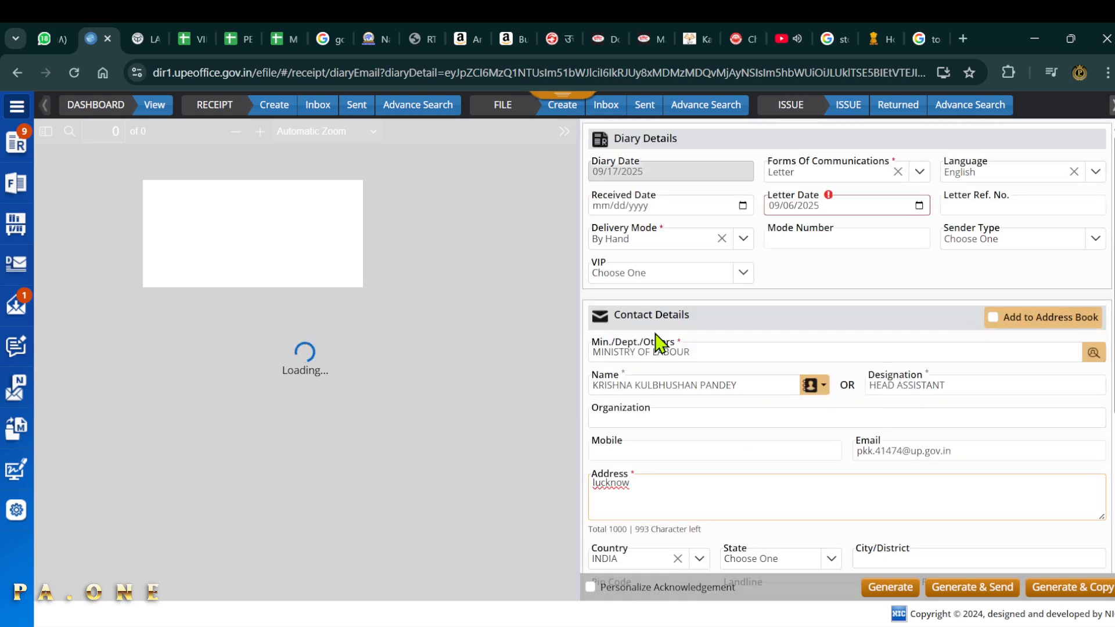
pyautogui.click(919, 205)
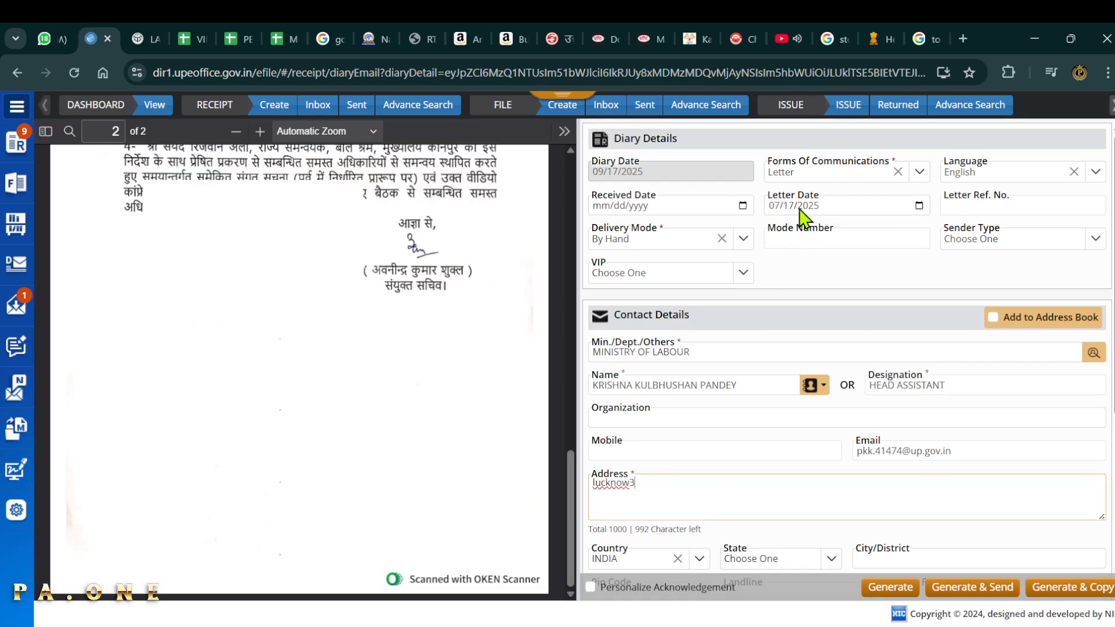
pyautogui.click(918, 206)
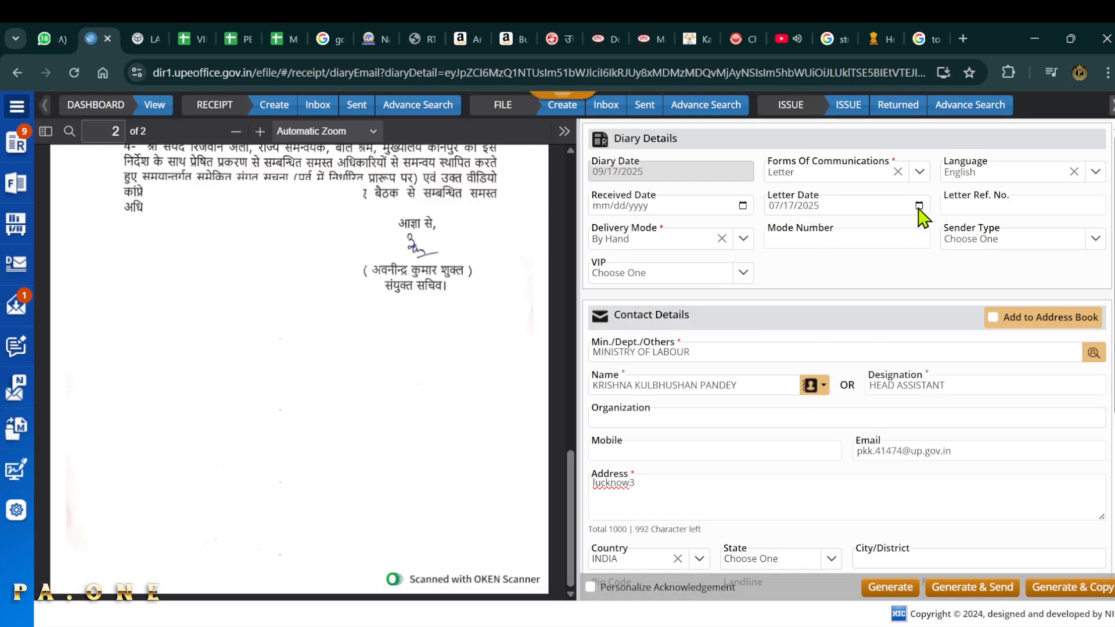
pyautogui.click(897, 332)
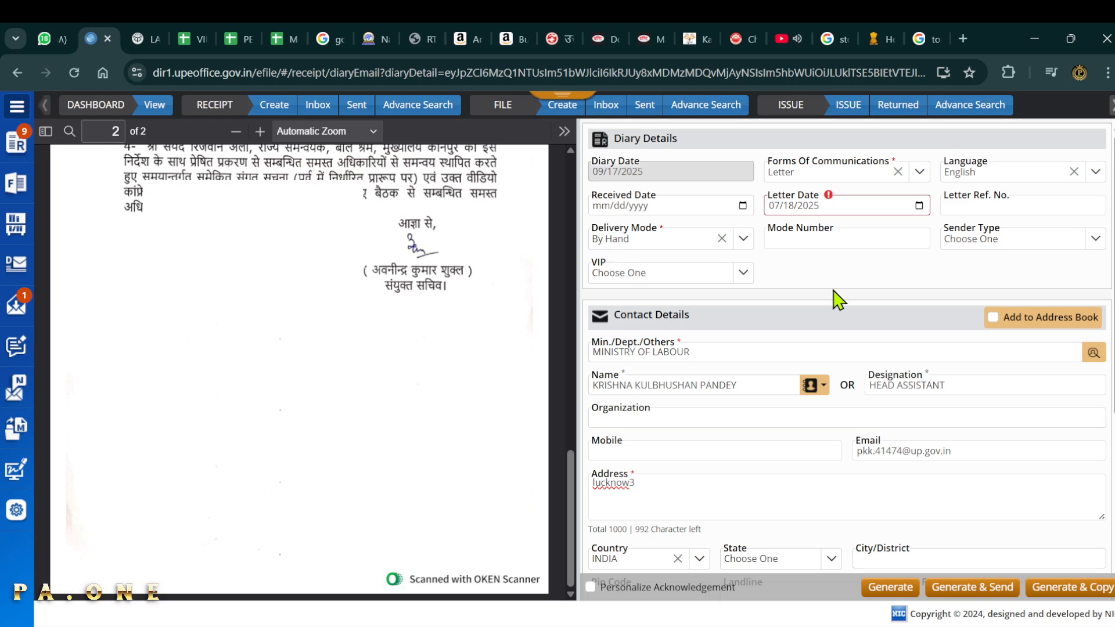
pyautogui.click(921, 206)
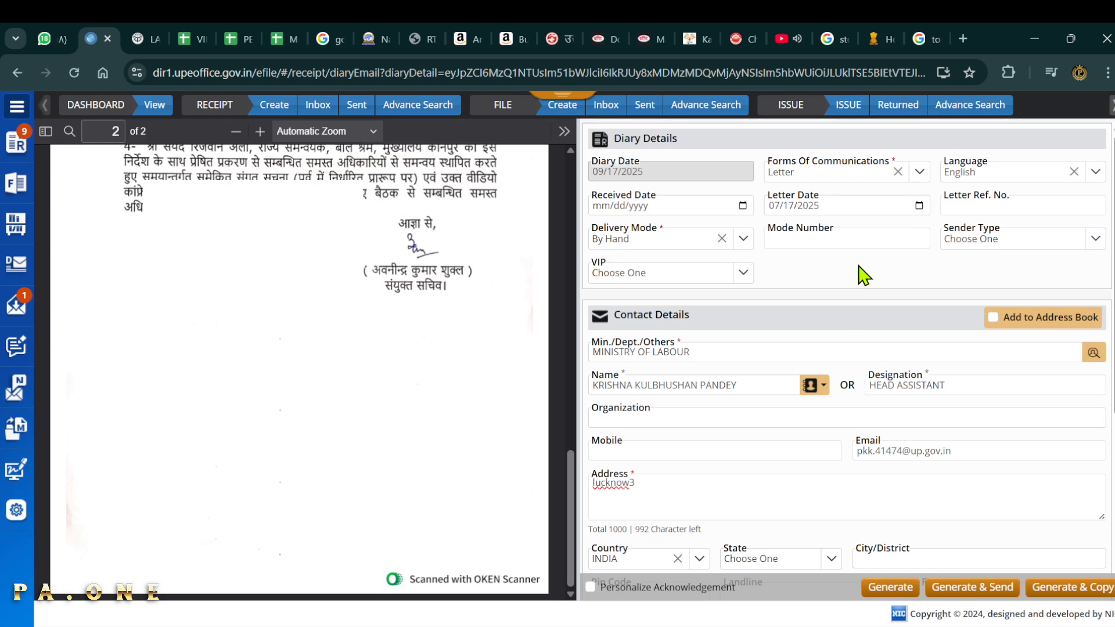
pyautogui.scroll(-5, 794, 316)
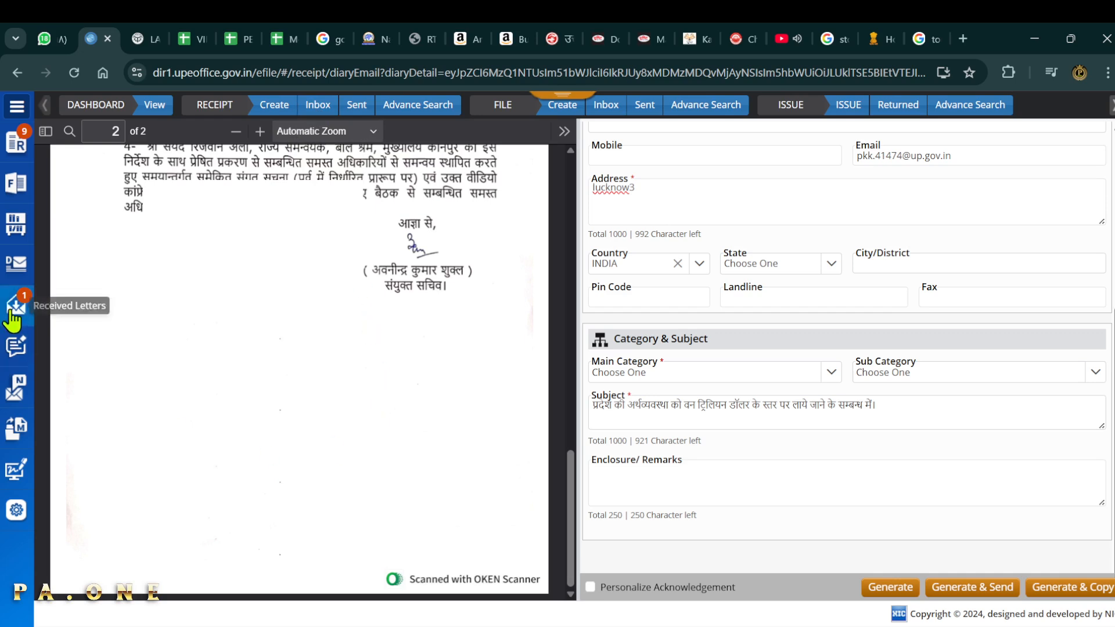
pyautogui.moveTo(16, 305)
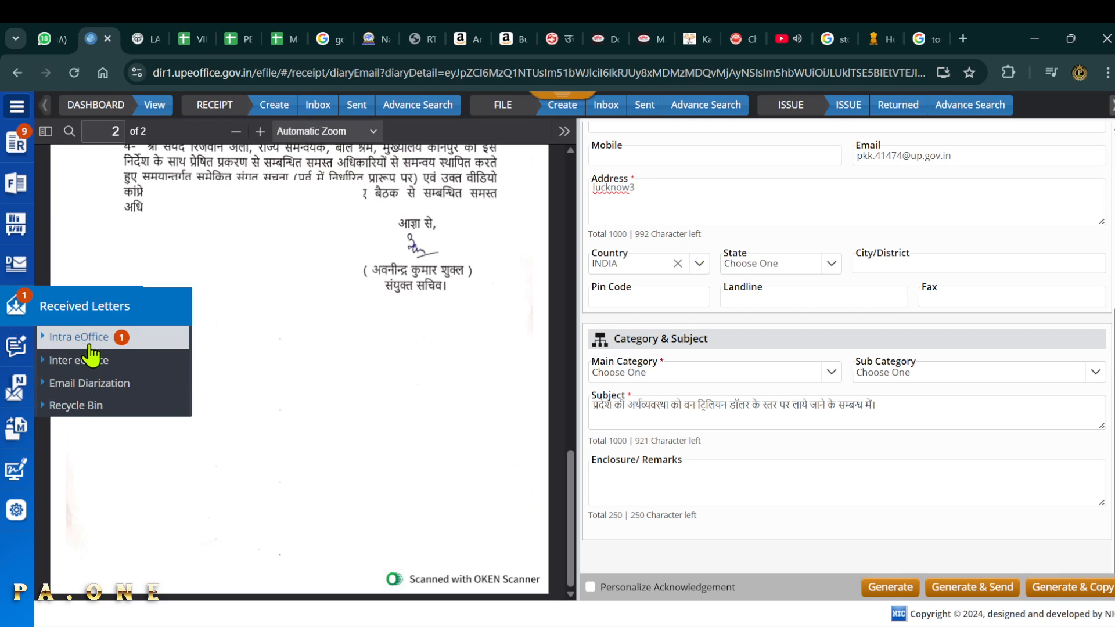
pyautogui.click(316, 626)
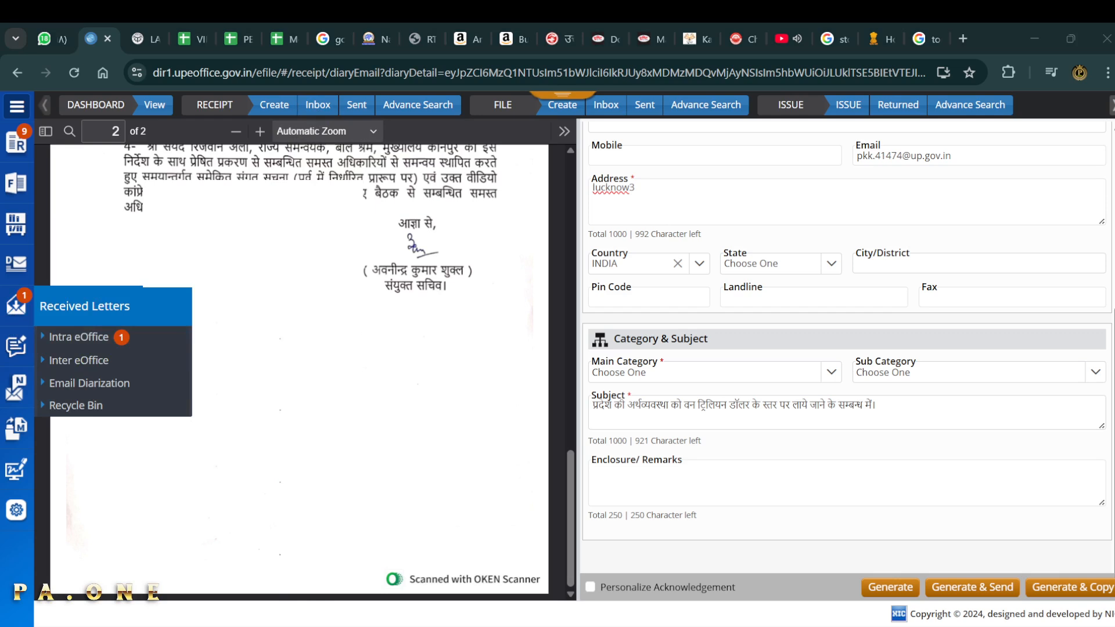